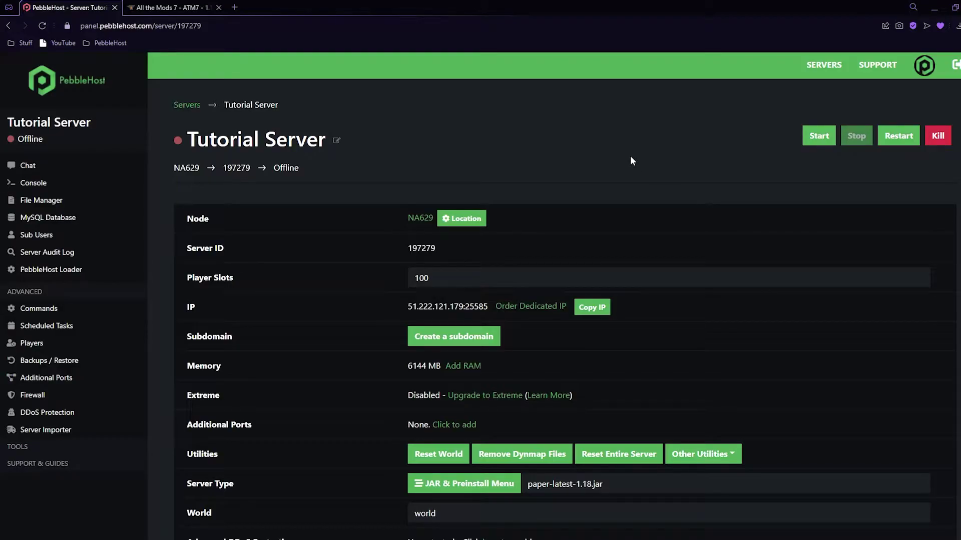
Step: Open the JAR & Preinstall menu and browse to the CurseForge modpack preinstalls
scroll(617, 173, "down", 4)
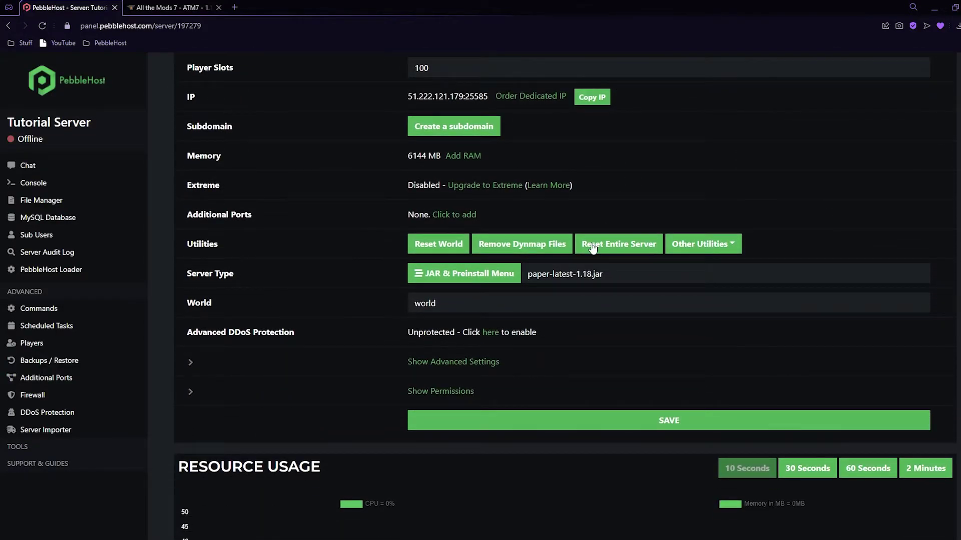
left_click(465, 275)
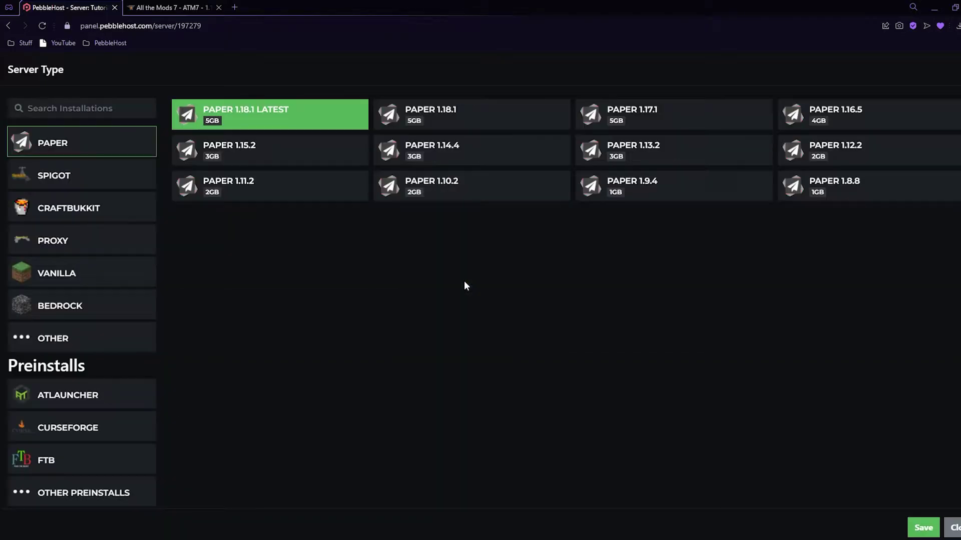
scroll(464, 282, "down", 1)
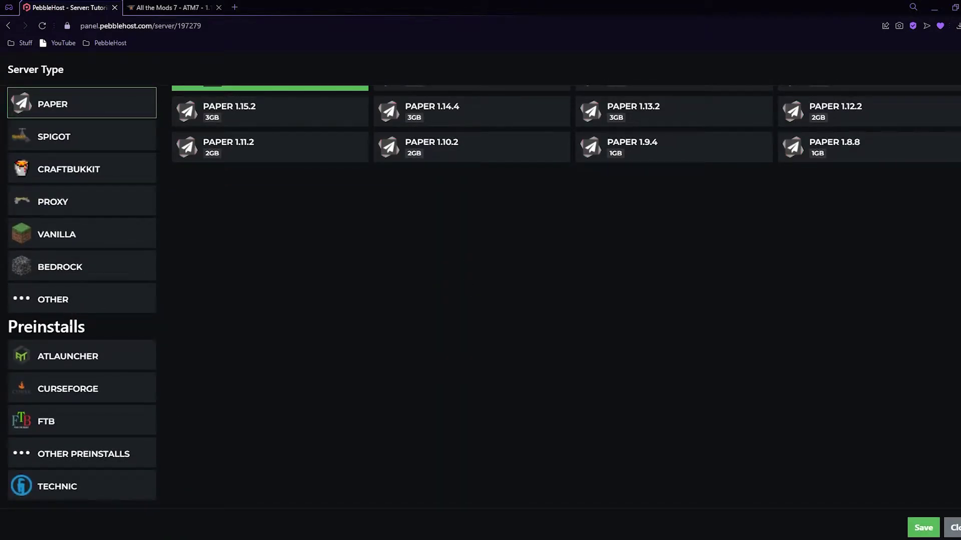
left_click(88, 454)
left_click(73, 355)
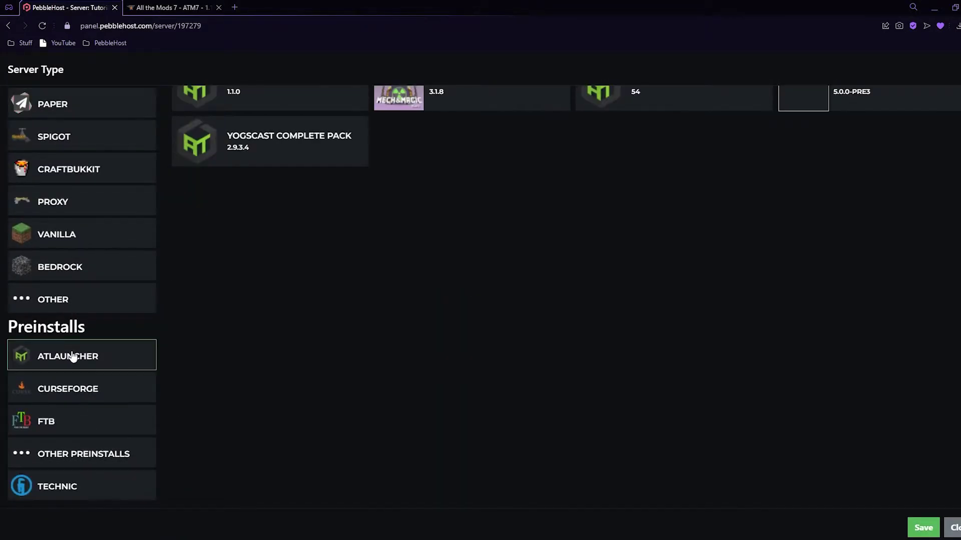
left_click(70, 389)
Step: Search 'RL', pick the RLCraft modpack and save it as the server type
scroll(376, 265, "down", 1)
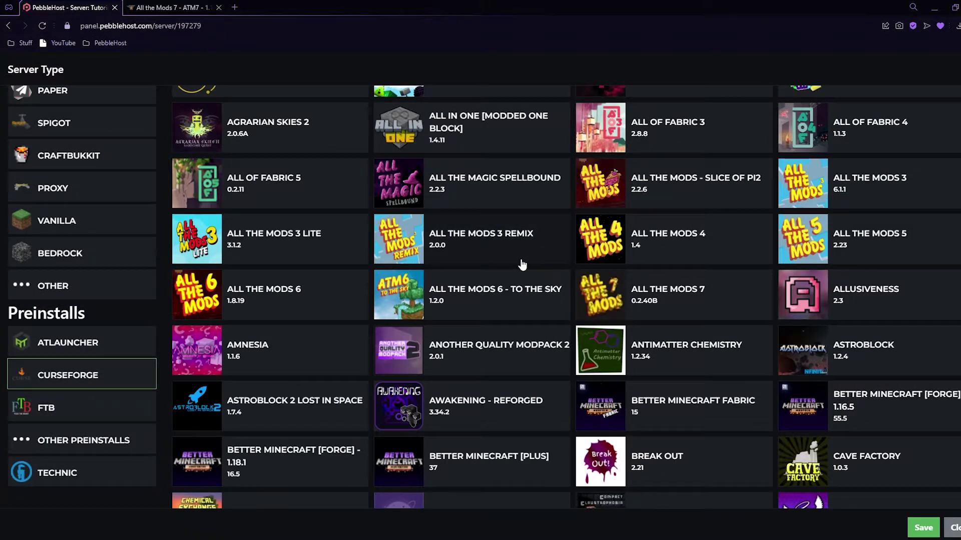
scroll(519, 262, "up", 1)
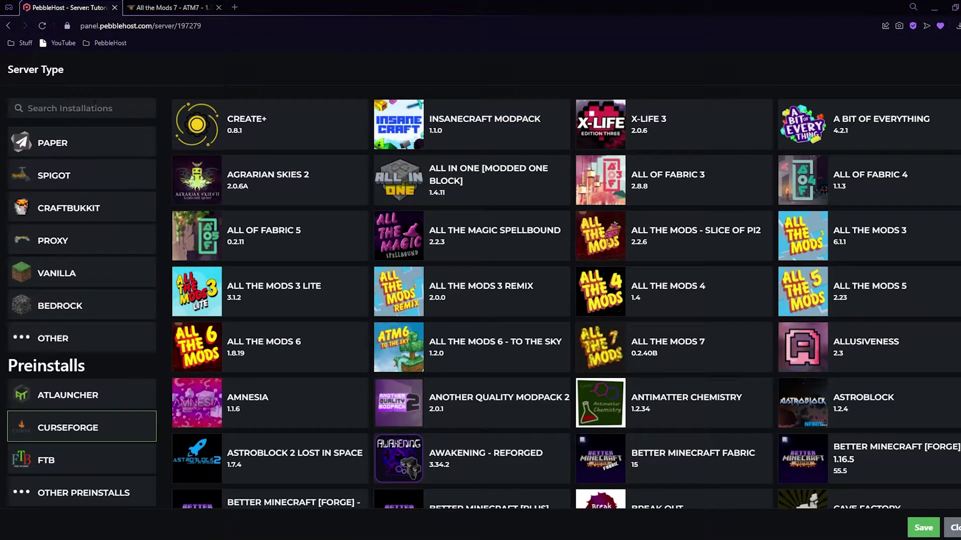
left_click(117, 101)
type("RL")
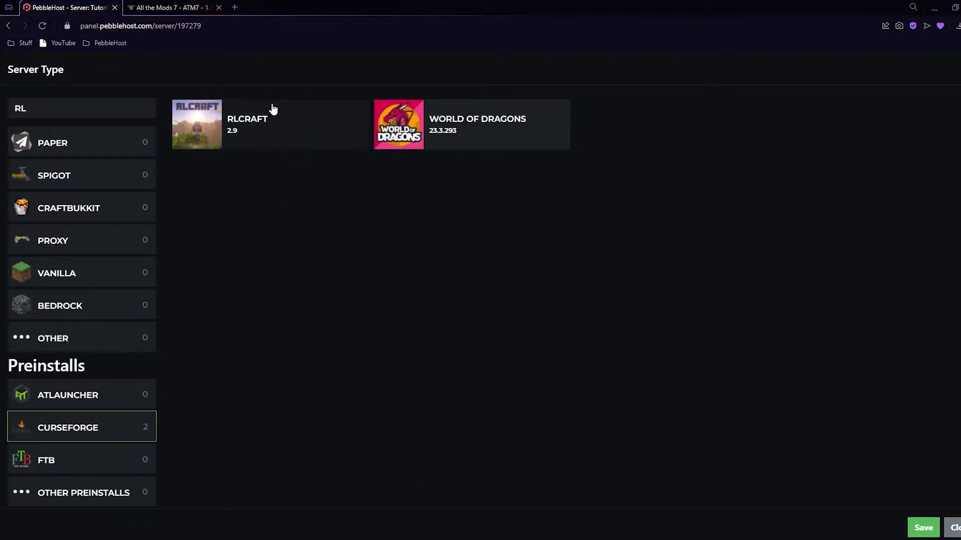
left_click(280, 118)
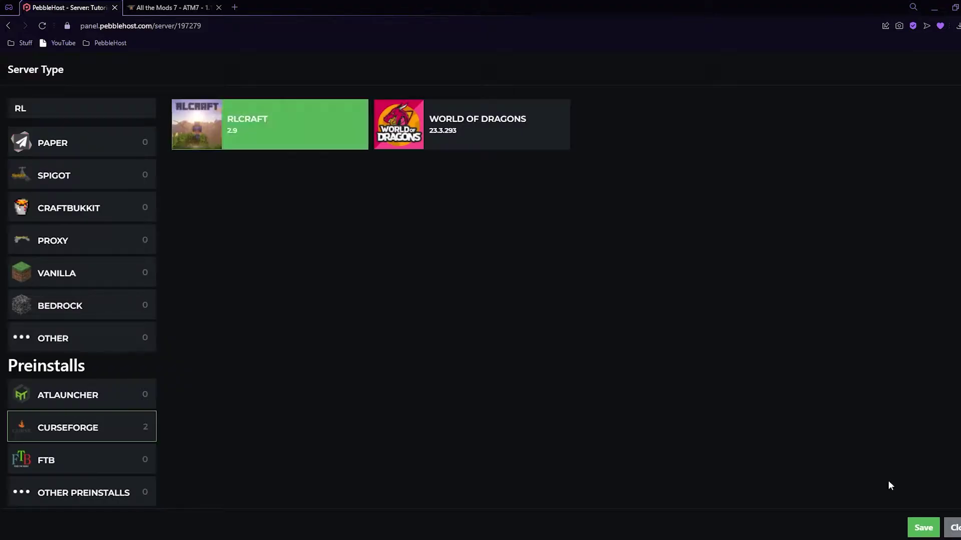
left_click(923, 528)
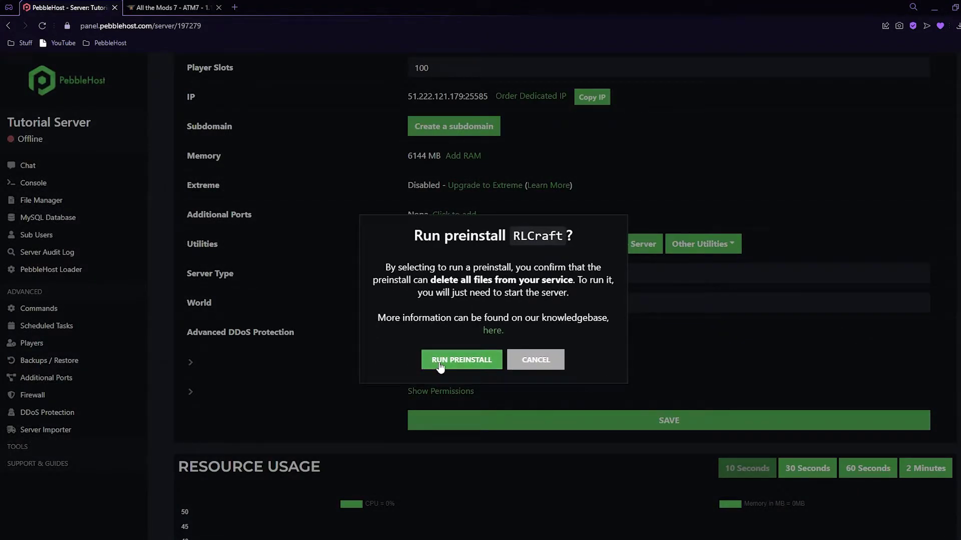
Step: Confirm the RLCraft preinstall, then scroll the ATM7 CurseForge page to its Recent Files list
left_click(496, 362)
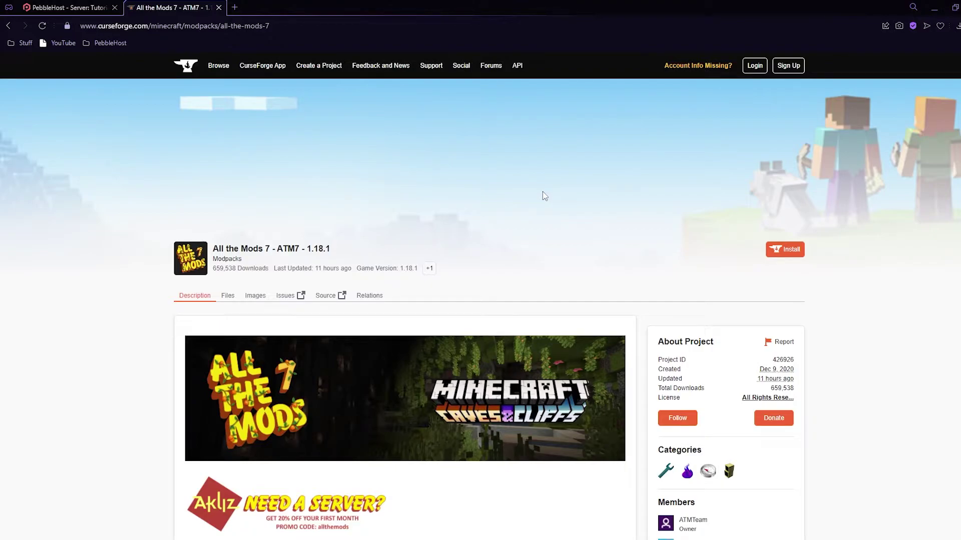
scroll(544, 196, "down", 1)
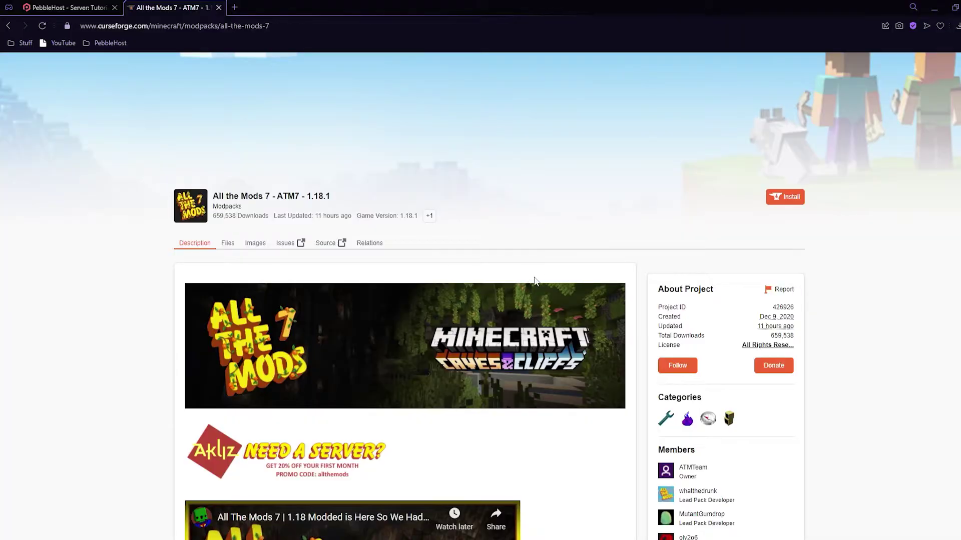
scroll(509, 278, "down", 6)
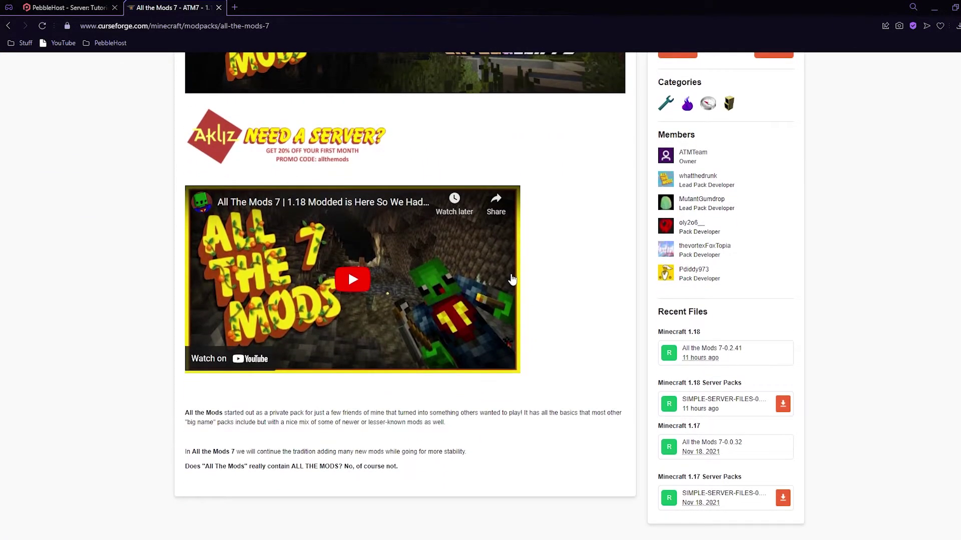
scroll(511, 280, "down", 2)
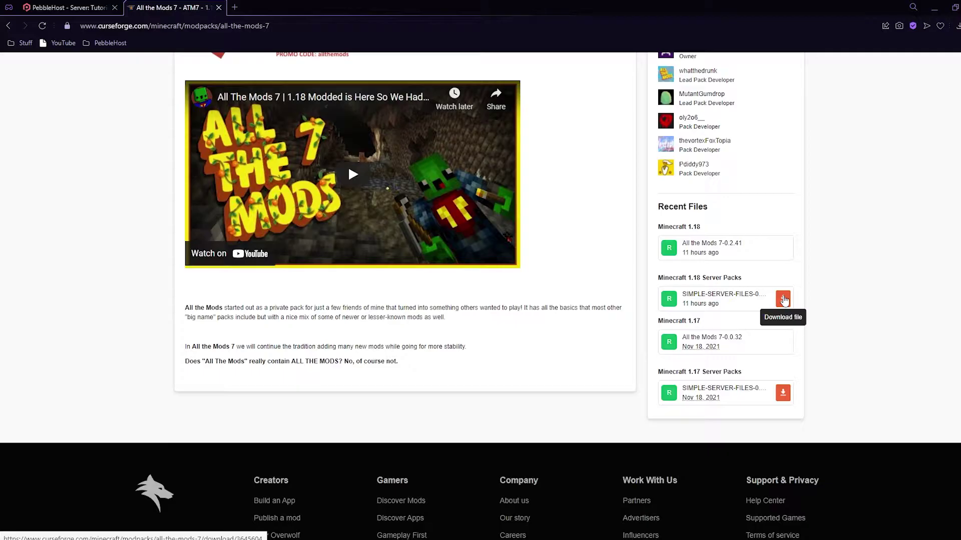
scroll(783, 300, "up", 1)
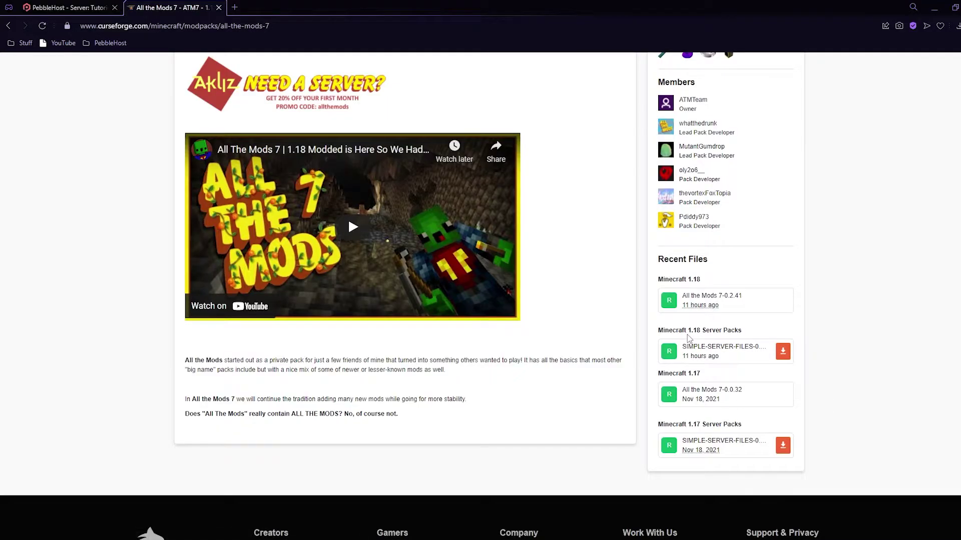
scroll(765, 260, "down", 3)
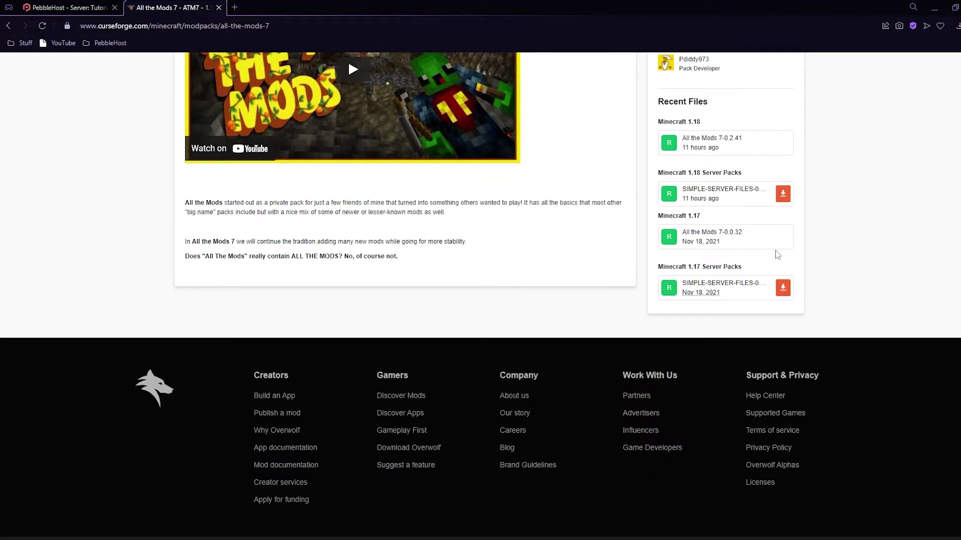
scroll(778, 280, "up", 2)
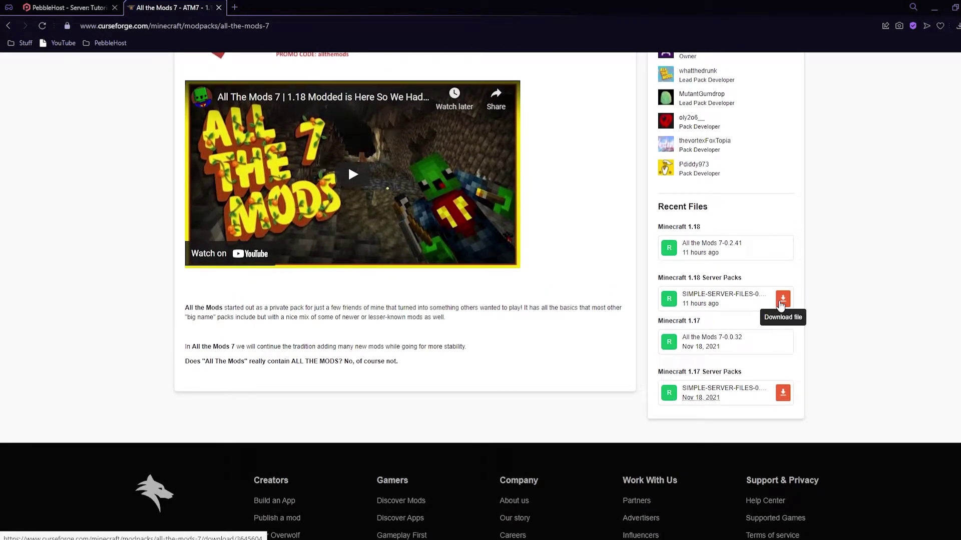
Step: Download the Minecraft 1.18 server pack SIMPLE-SERVER-FILES-0.2.41.zip
left_click(782, 299)
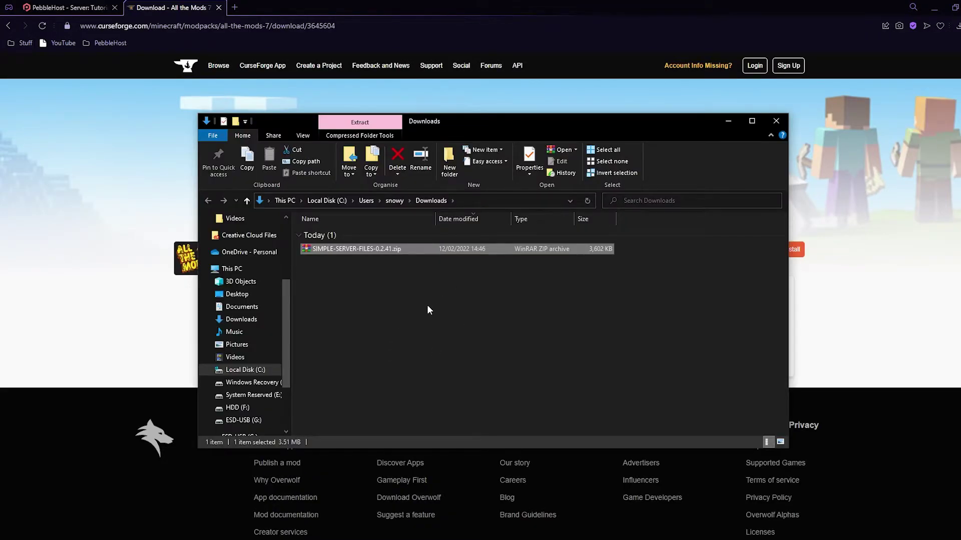
Step: Extract SIMPLE-SERVER-FILES-0.2.41.zip into Downloads and open the extracted folder
left_click(427, 310)
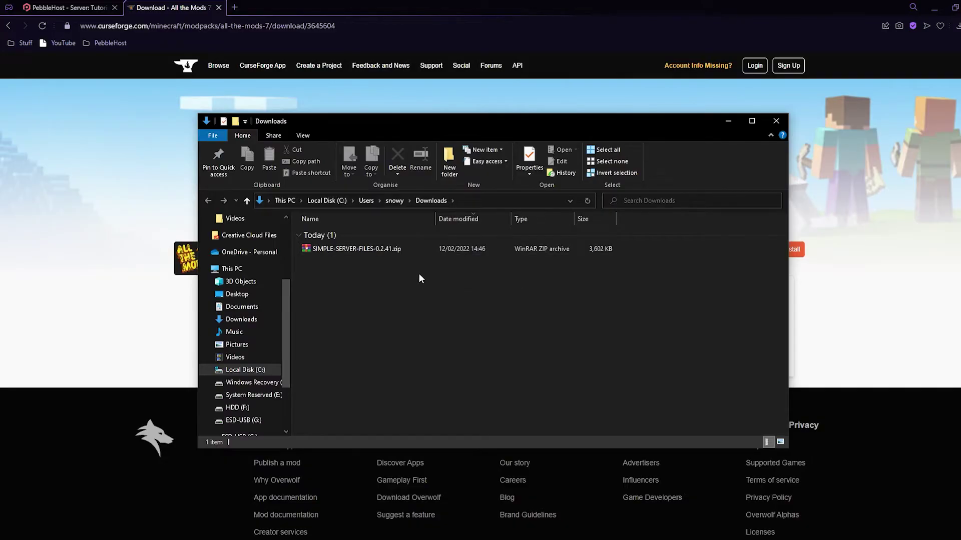
left_click(416, 247)
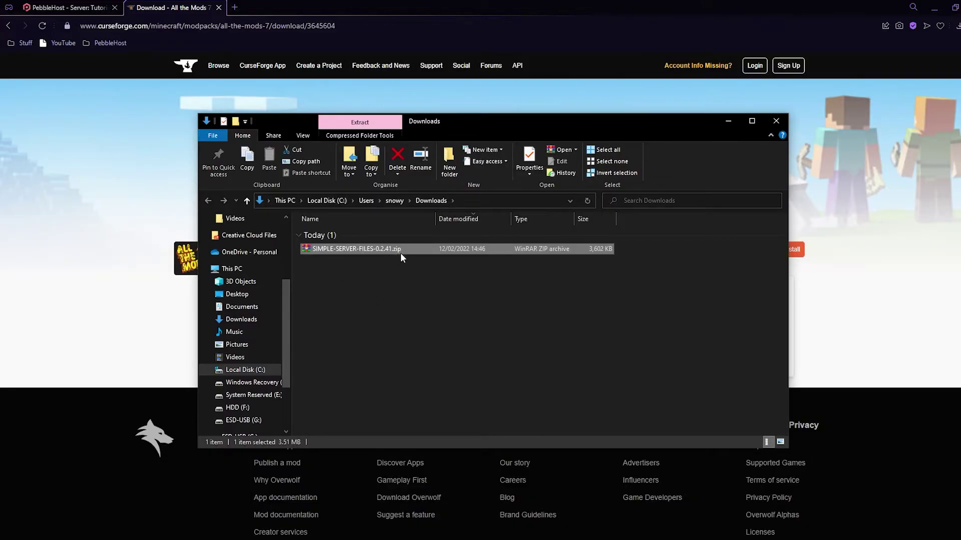
right_click(413, 247)
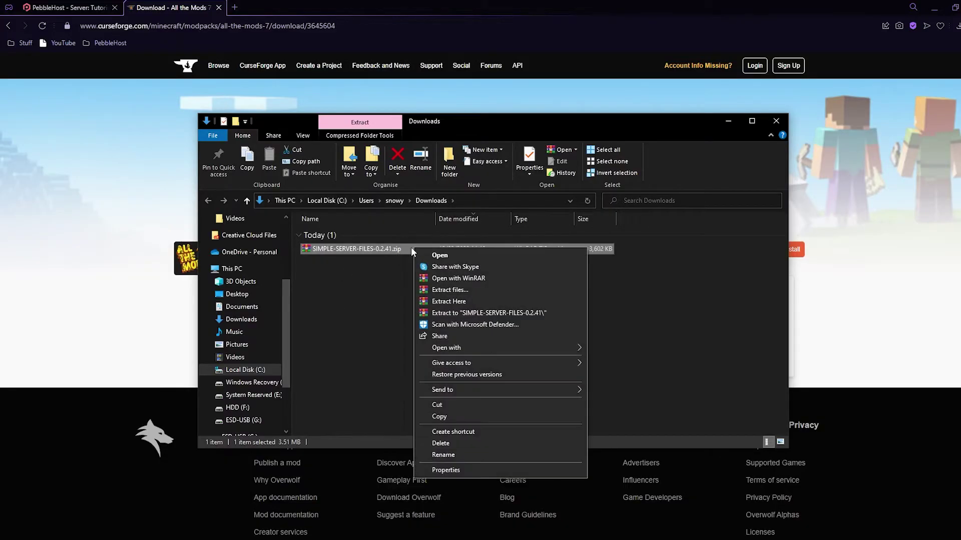
left_click(450, 301)
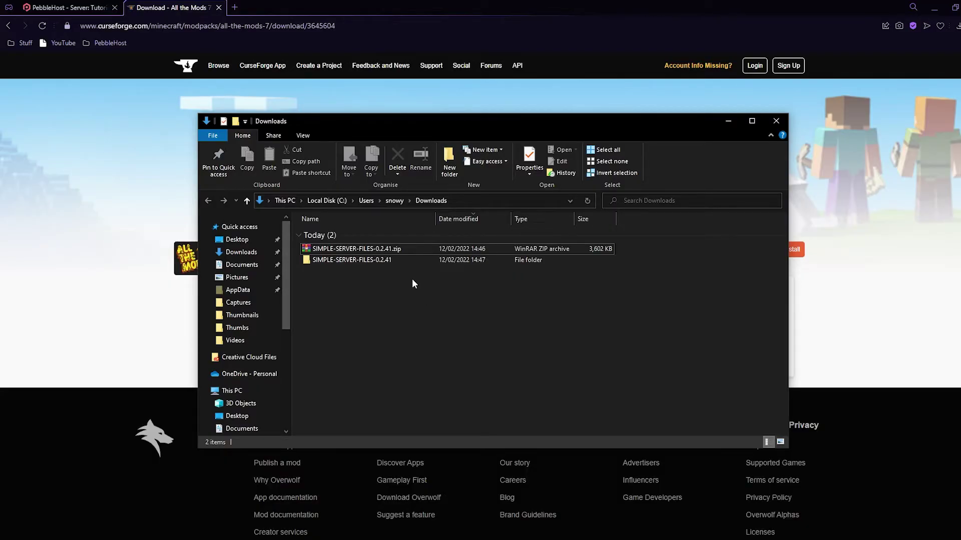
double_click(467, 259)
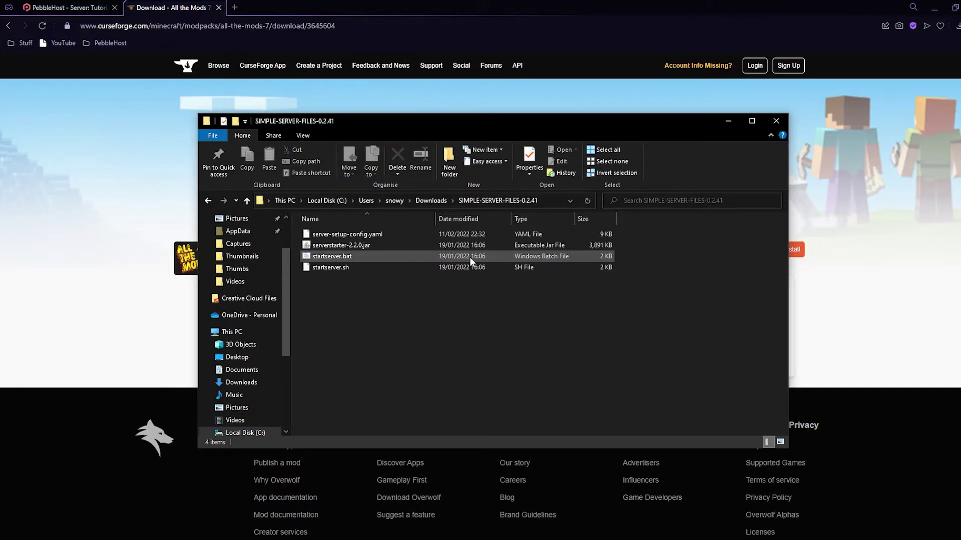
Step: Run startserver.bat, accept the EULA with TRUE, and close the console afterwards
double_click(354, 256)
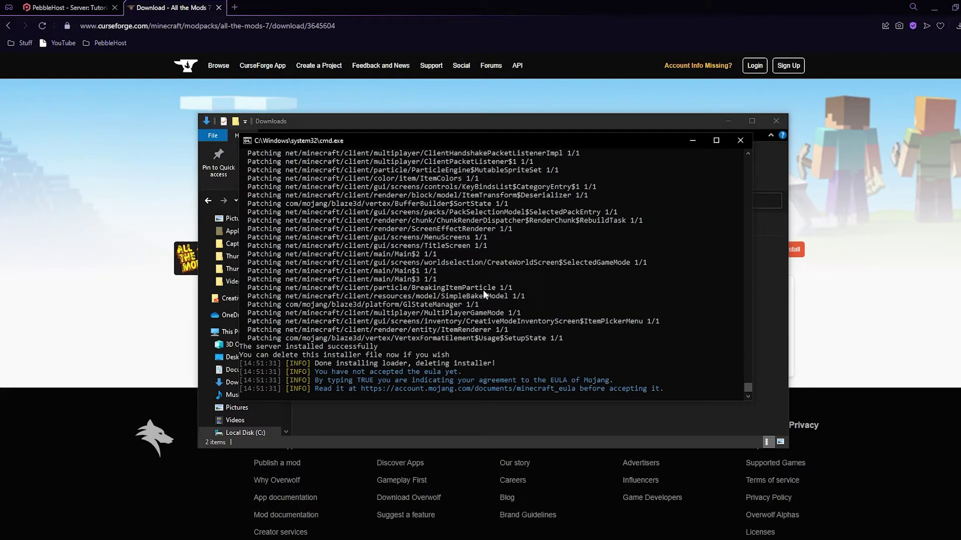
type("TRUE")
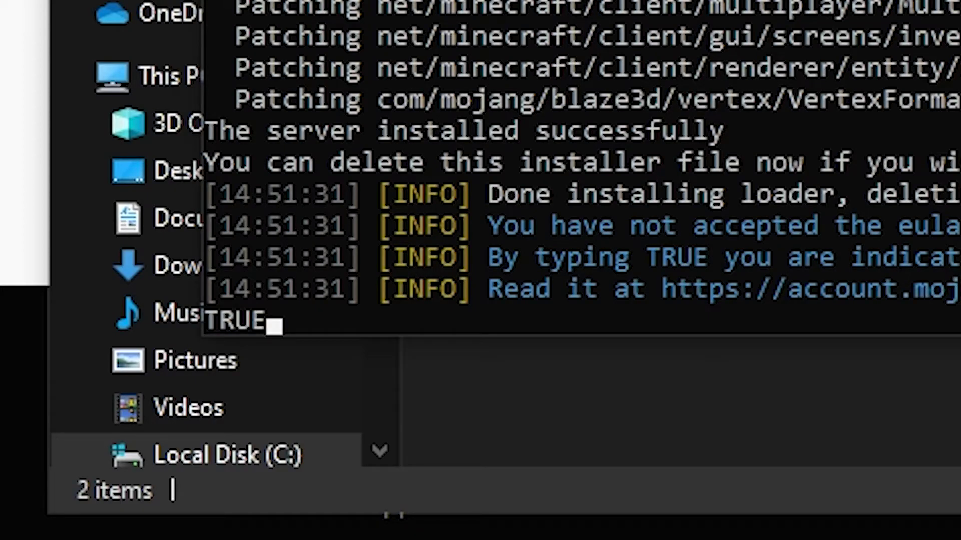
key("Return")
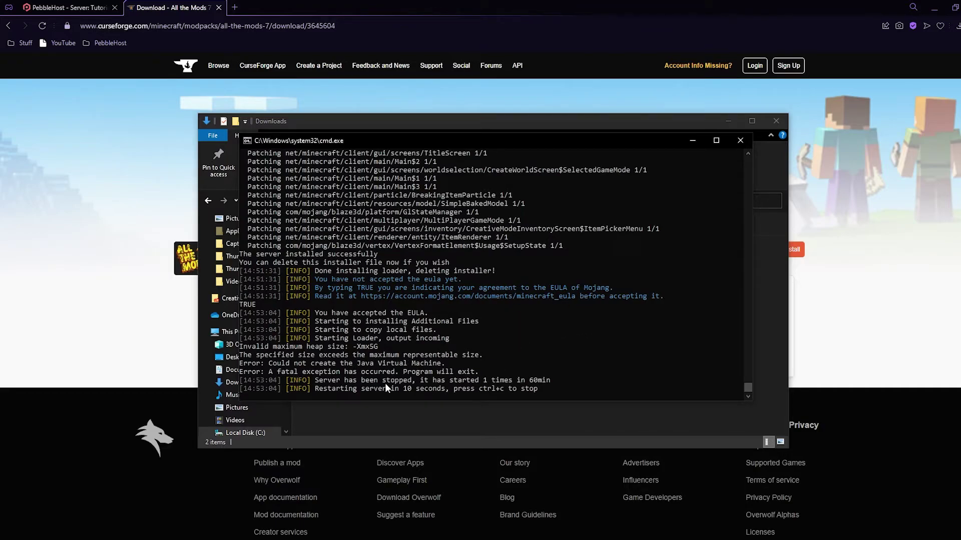
left_click(739, 142)
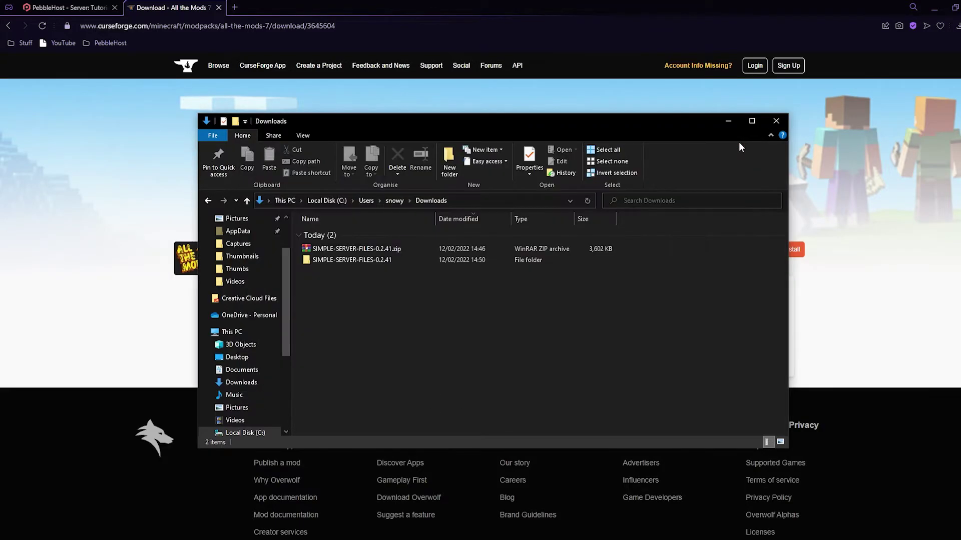
Step: In the setup folder, delete installer.jar.log, modpack-download.zip, run.bat and run.sh
double_click(393, 260)
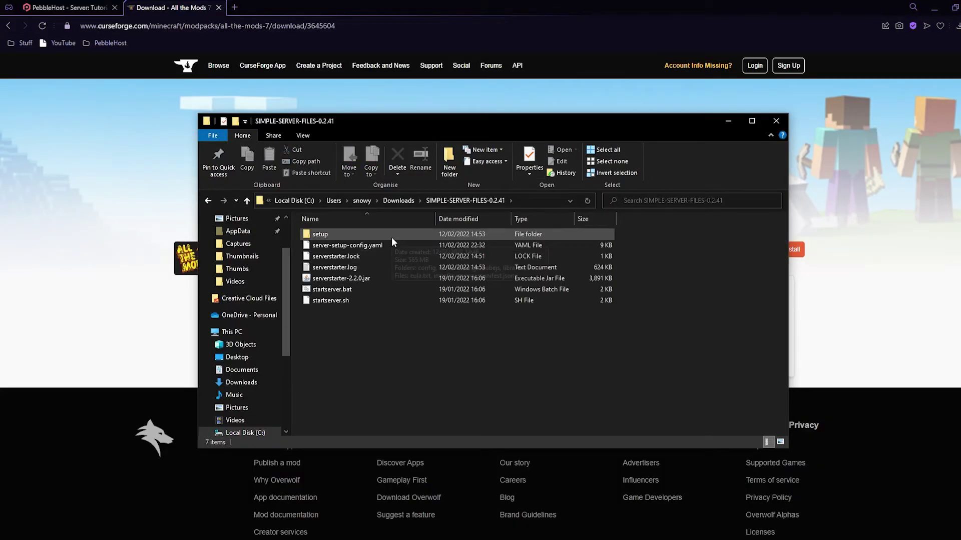
double_click(391, 237)
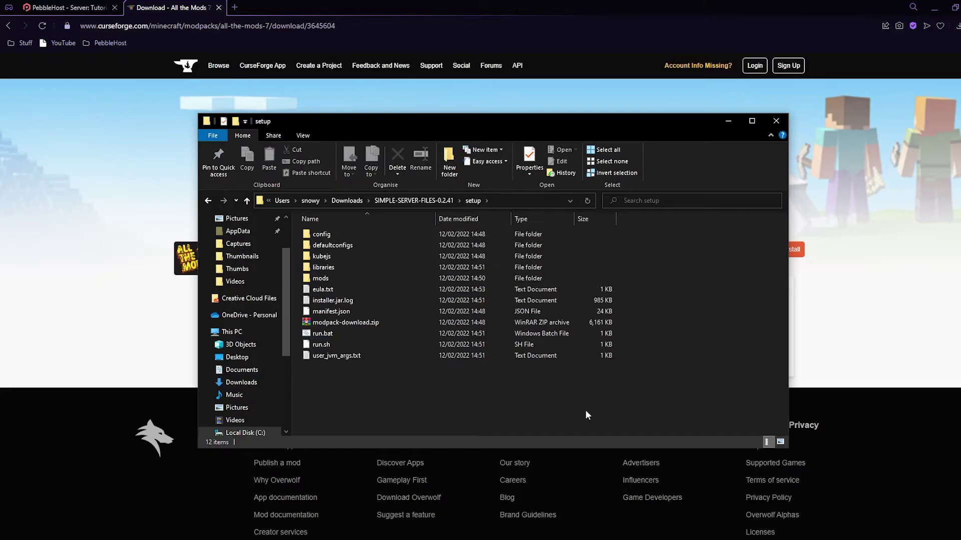
left_click(381, 300)
key("Delete")
left_click(377, 313)
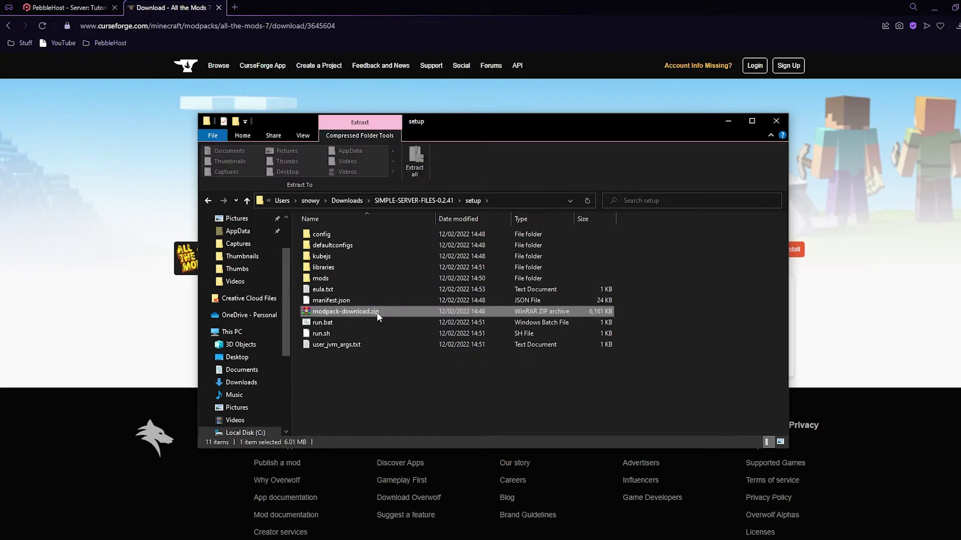
key("Delete")
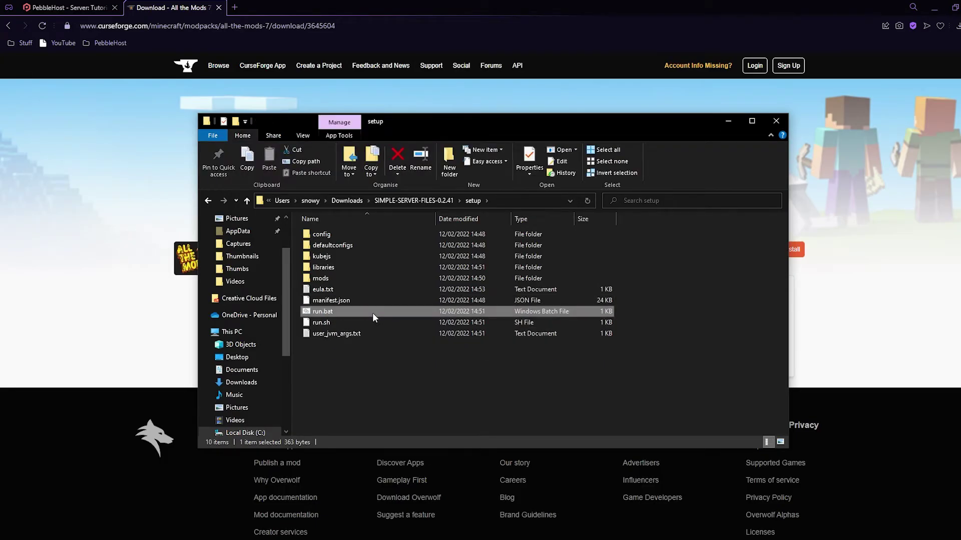
key("Delete")
left_click(368, 316)
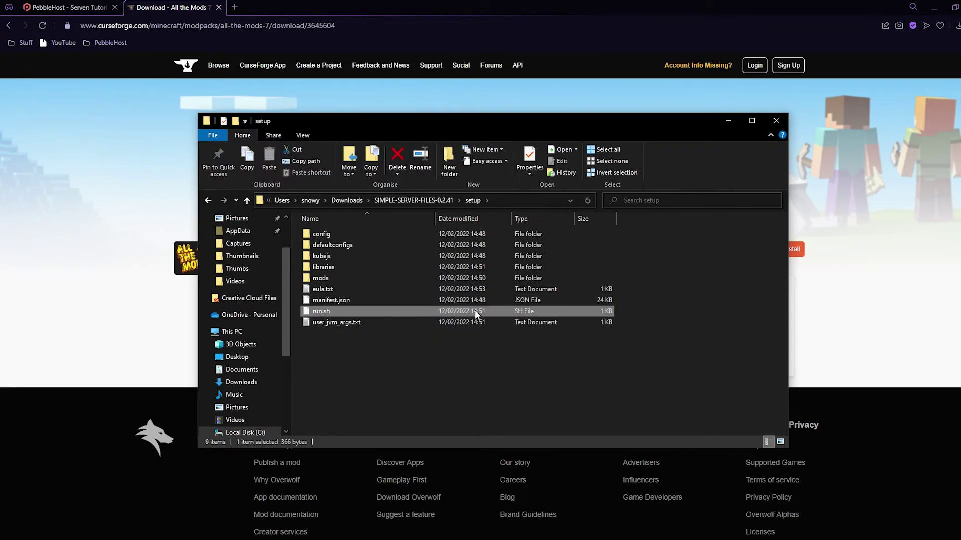
key("Delete")
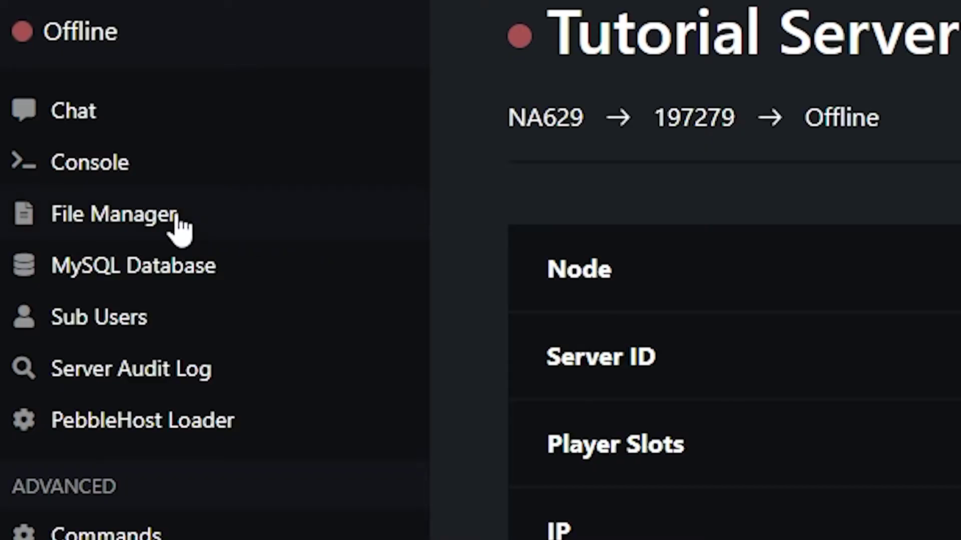
Step: Upload the eight setup items by dragging them into the PebbleHost File Manager
left_click(213, 220)
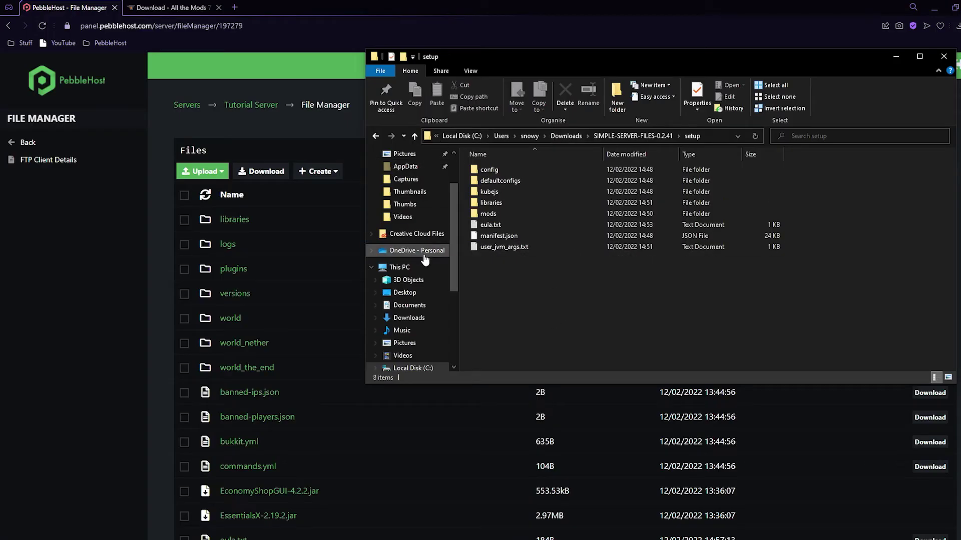
left_click_drag(558, 306, 254, 281)
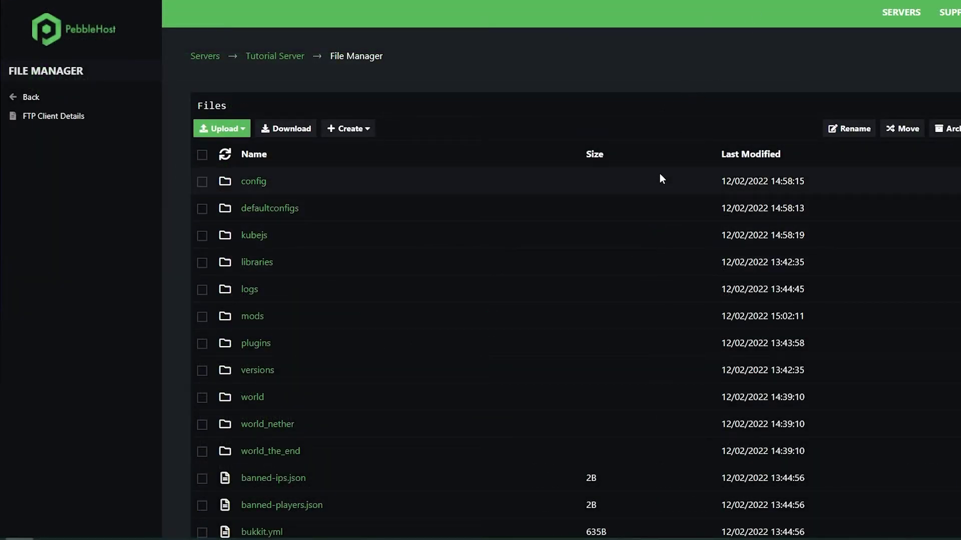
Step: Set the server type to OTHER > FORGE 1.18 (REQUIRES SETUP) and start the server
left_click(114, 99)
scroll(546, 156, "down", 4)
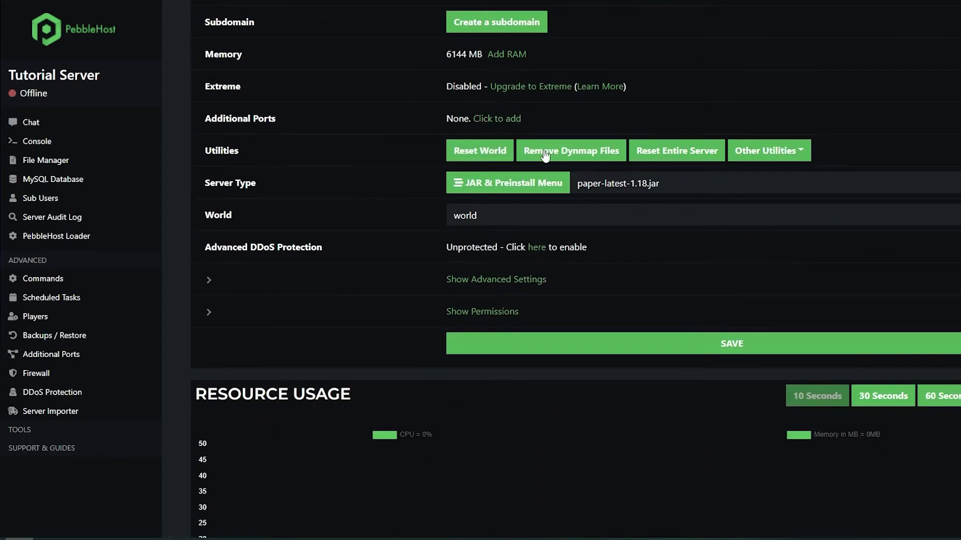
left_click(515, 185)
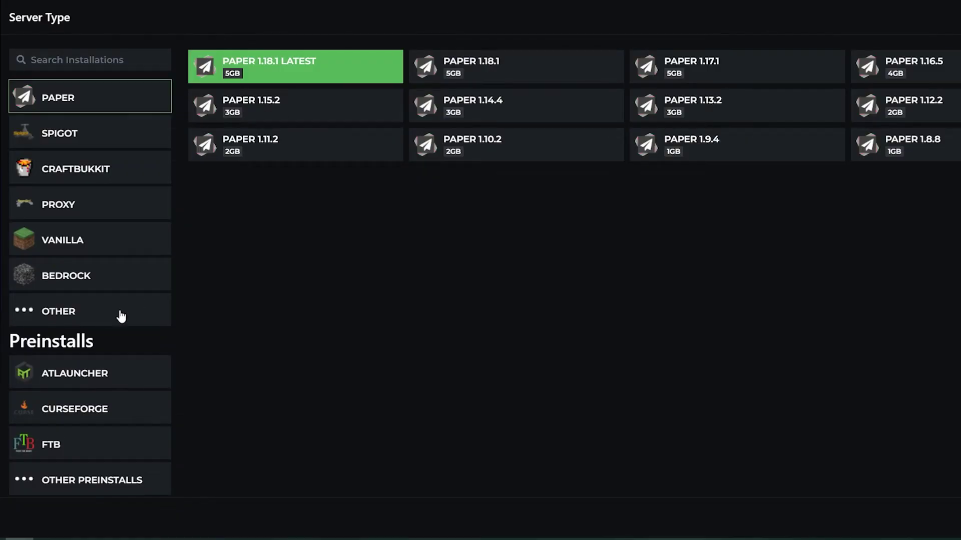
left_click(121, 316)
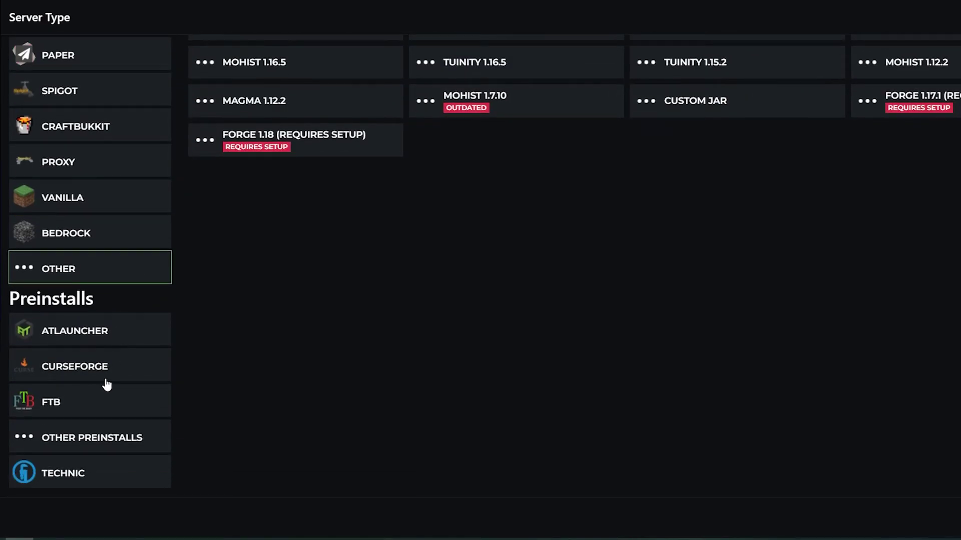
scroll(199, 368, "up", 1)
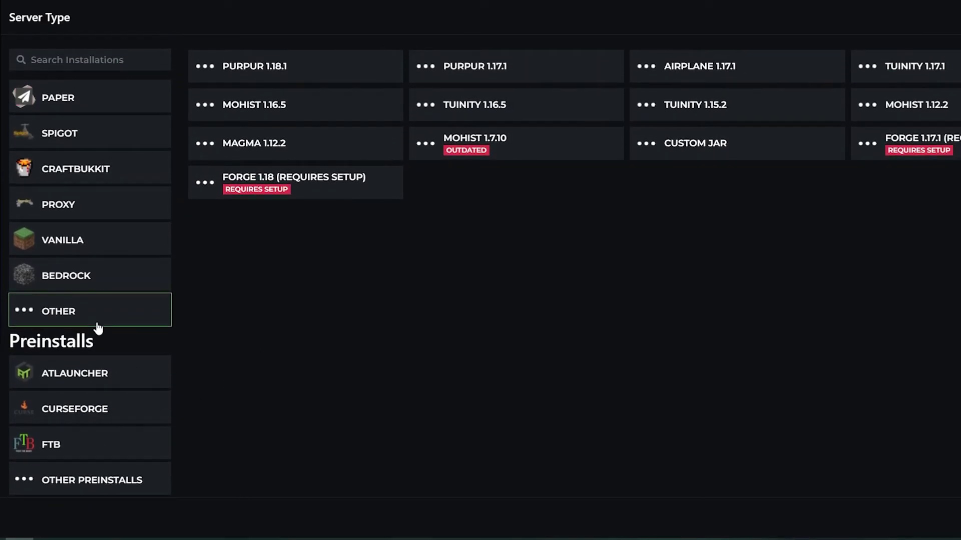
left_click(282, 184)
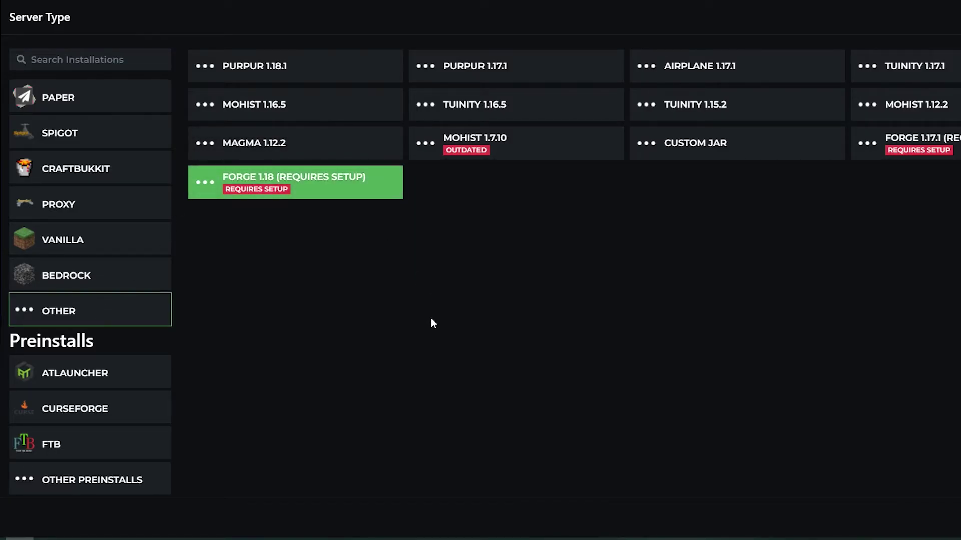
left_click(246, 186)
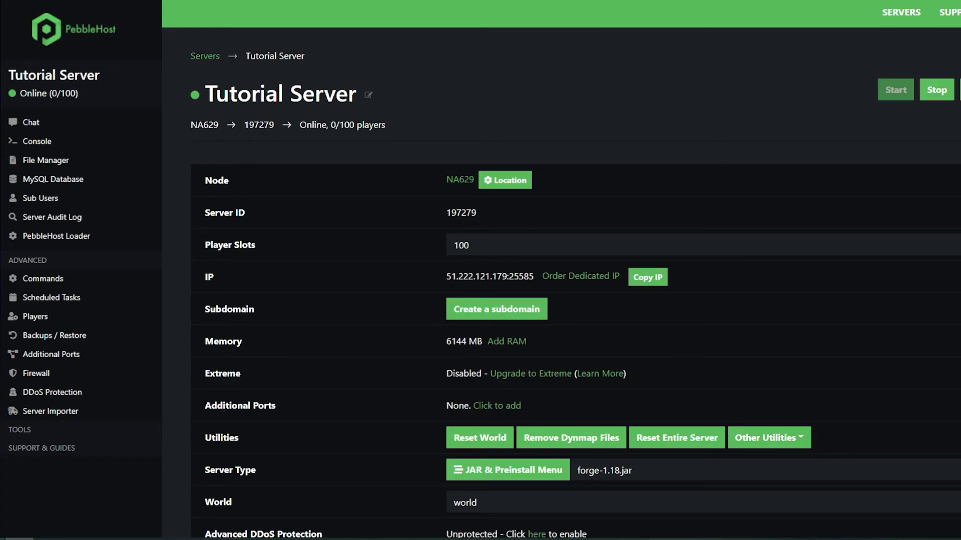
key("super")
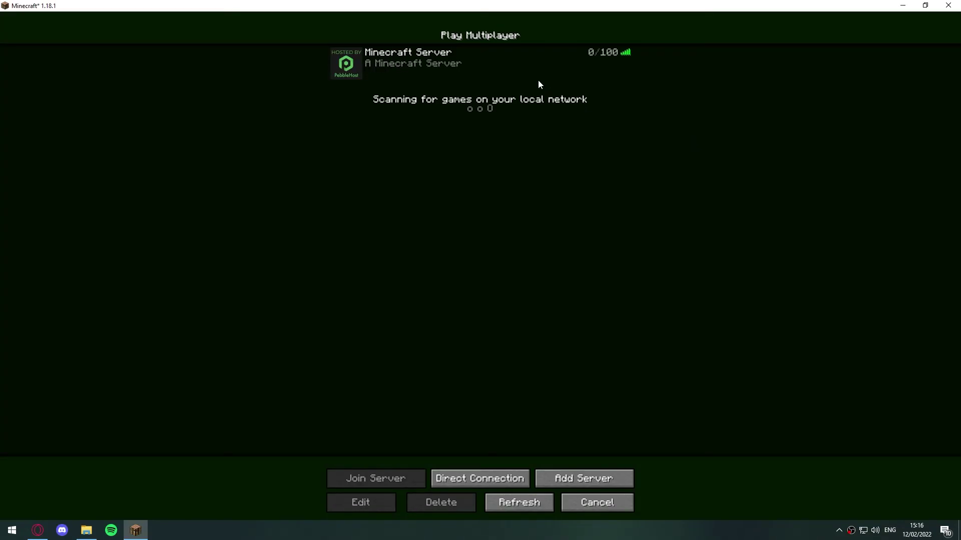
Step: Join the Minecraft Server from Multiplayer and page through the creative inventory tabs
double_click(506, 63)
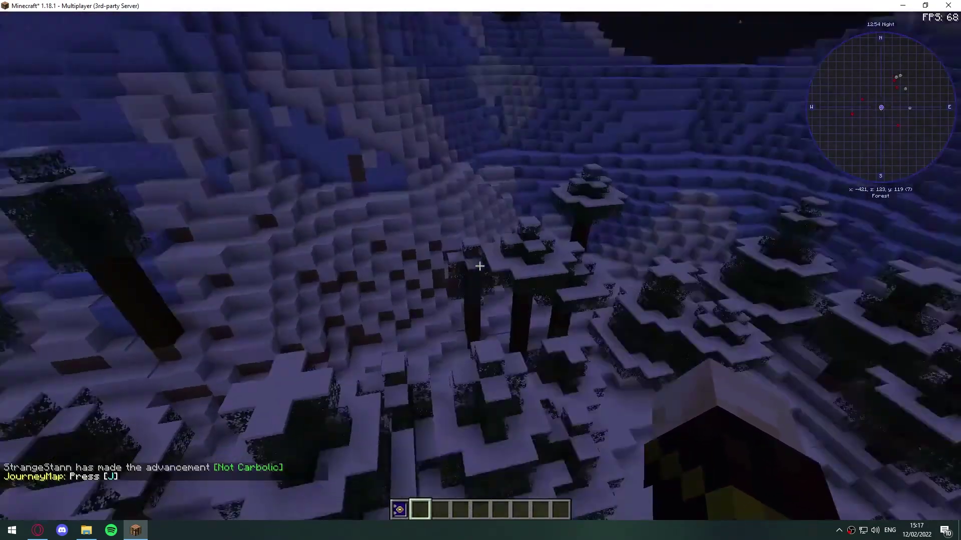
key("e")
left_click(567, 158)
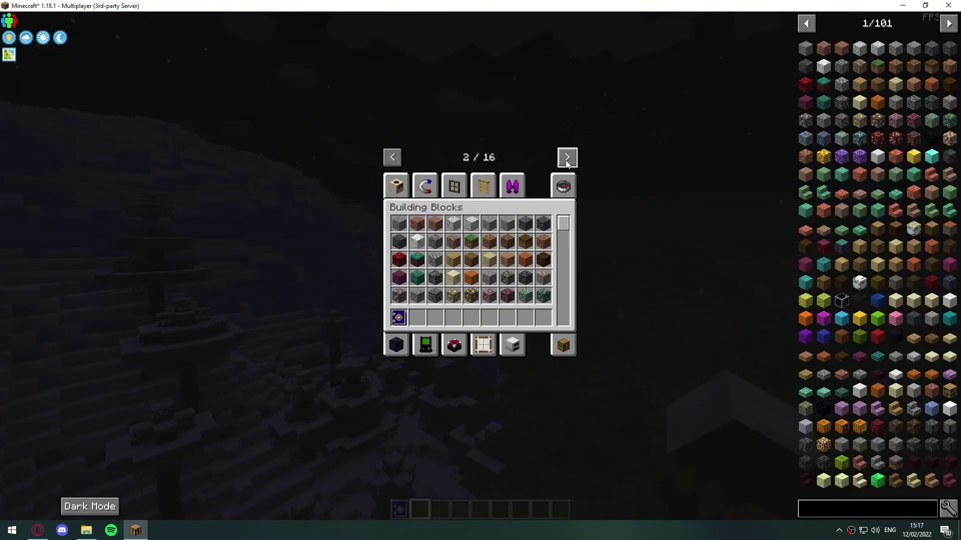
double_click(567, 160)
double_click(568, 159)
triple_click(569, 159)
triple_click(570, 159)
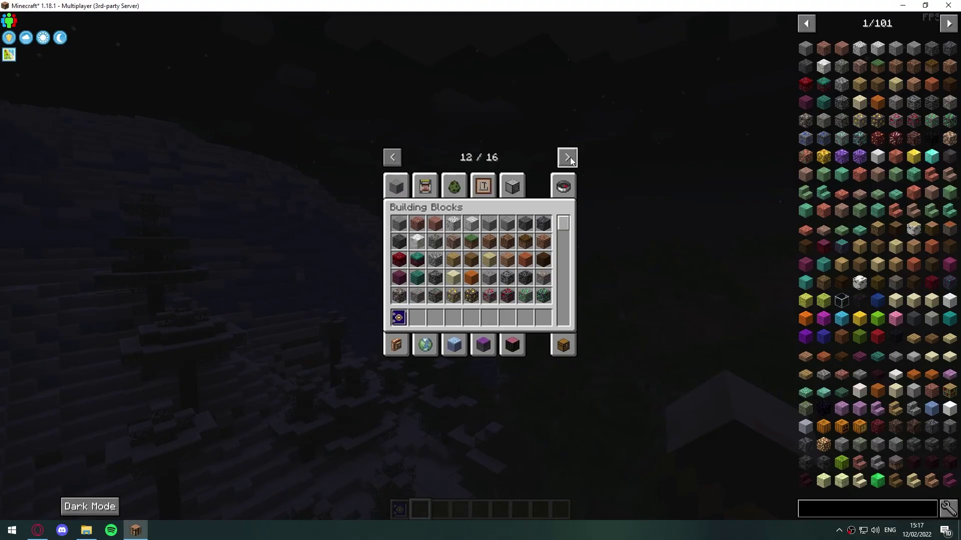
double_click(570, 157)
key("e")
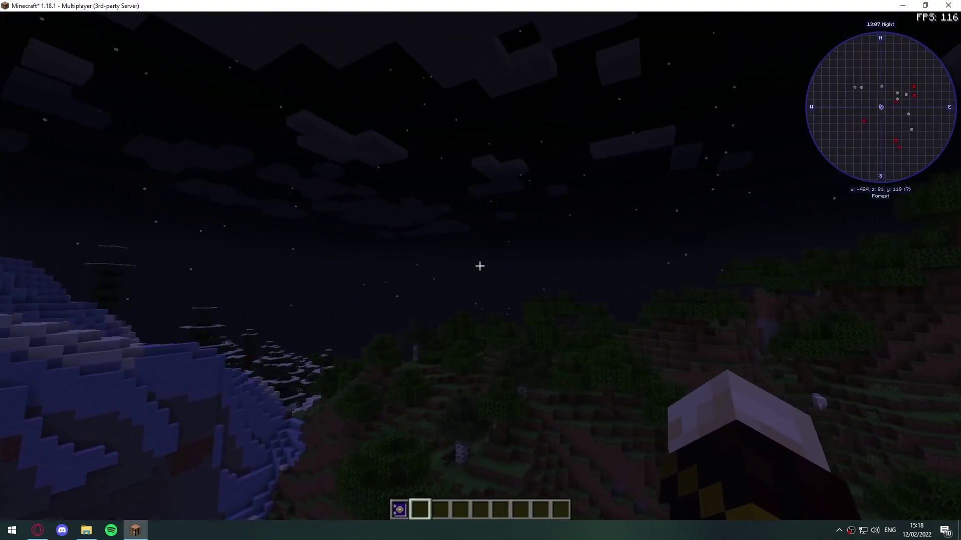
Step: Fly northwest toward the snowy mountains and switch to third-person view
key("w")
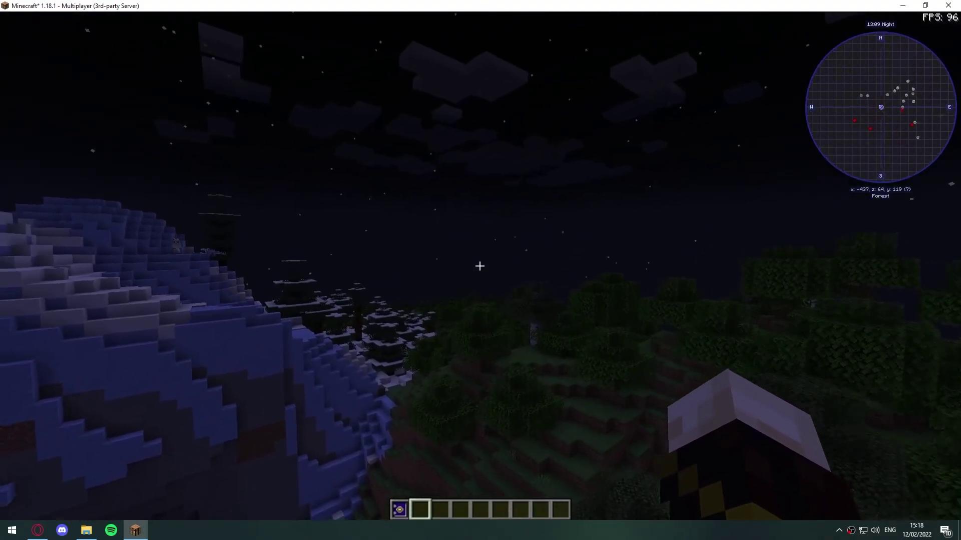
key("w")
key("F5")
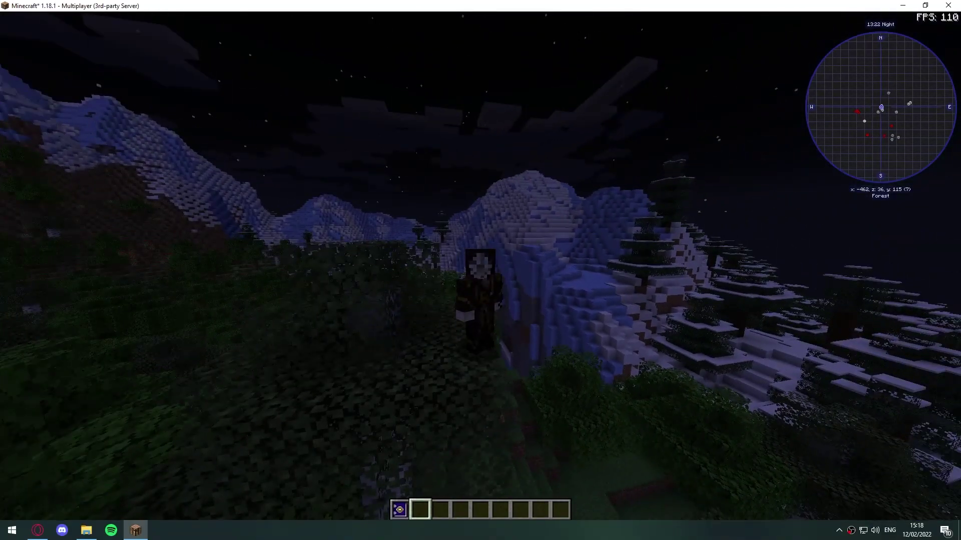